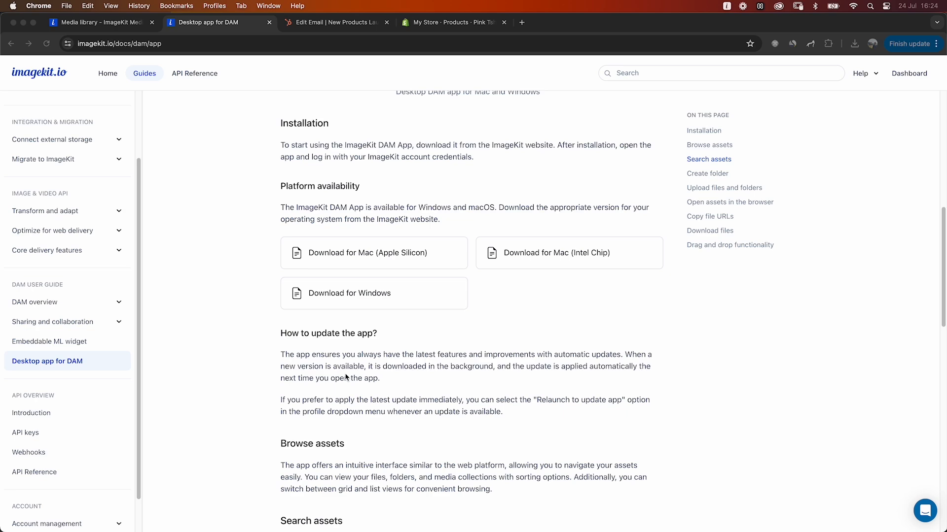
# Switch to the ImageKit media library and review the actions available for pink-tshirt.jpg
pyautogui.click(112, 24)
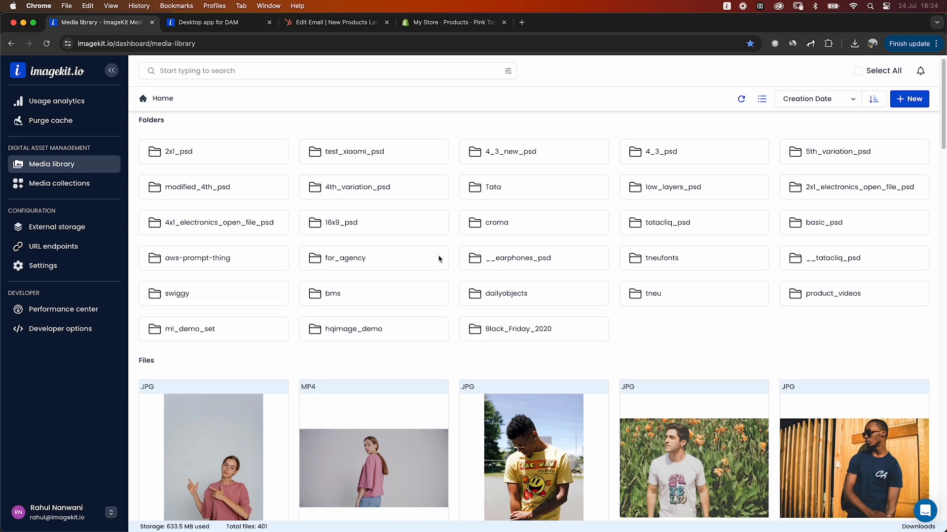
pyautogui.scroll(-3, 439, 258)
pyautogui.scroll(-2, 438, 261)
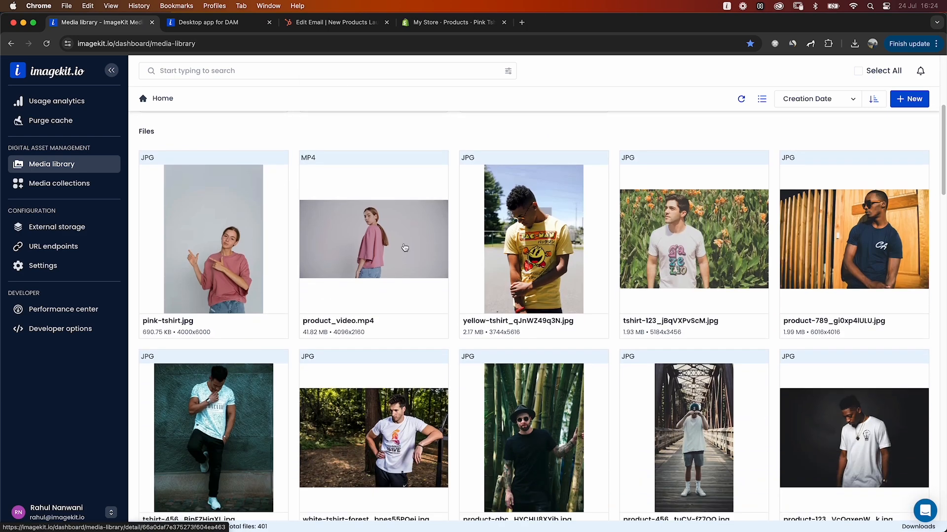
pyautogui.rightClick(224, 244)
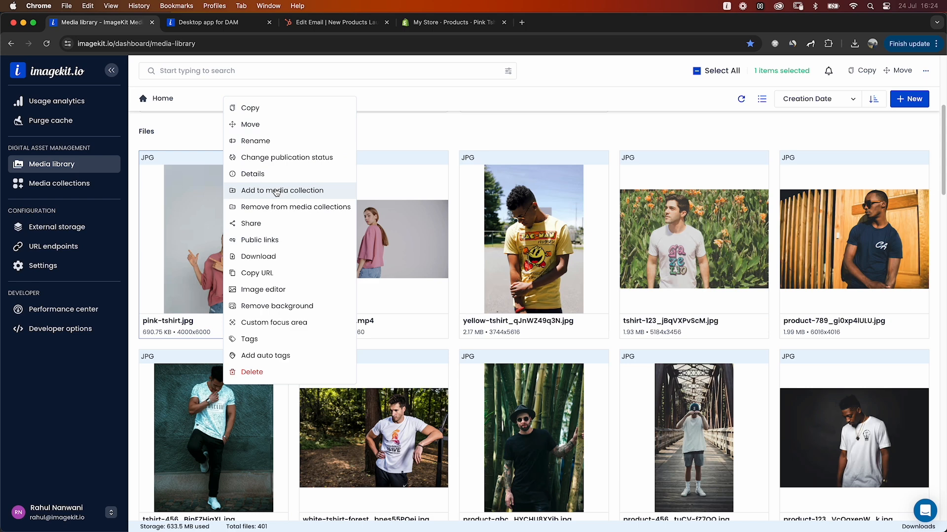
pyautogui.click(194, 135)
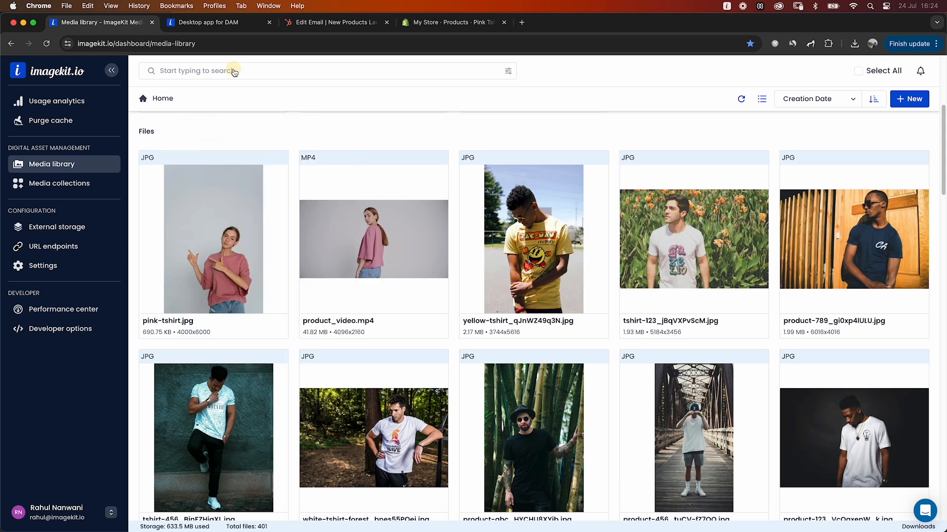
# Search the media library for "tshirt" and download pink-tshirt.jpg
pyautogui.click(233, 70)
pyautogui.write('tshirt')
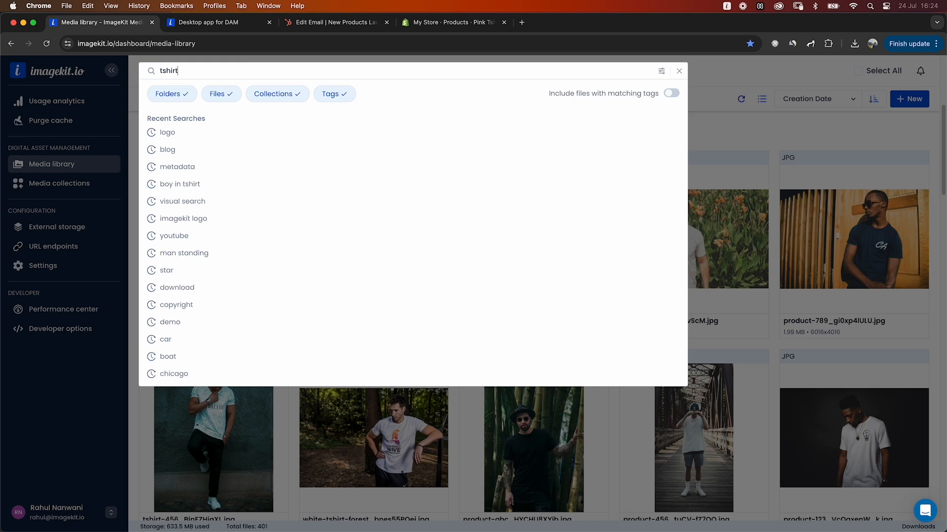
pyautogui.press('Return')
pyautogui.rightClick(207, 269)
pyautogui.click(240, 240)
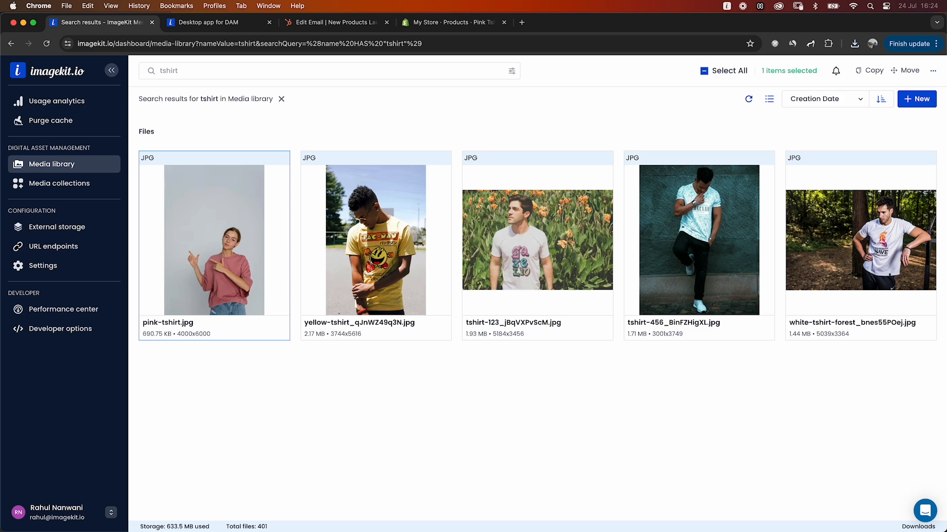
# Return to the full media library and browse its folders and files in the ImageKit desktop app
pyautogui.click(67, 164)
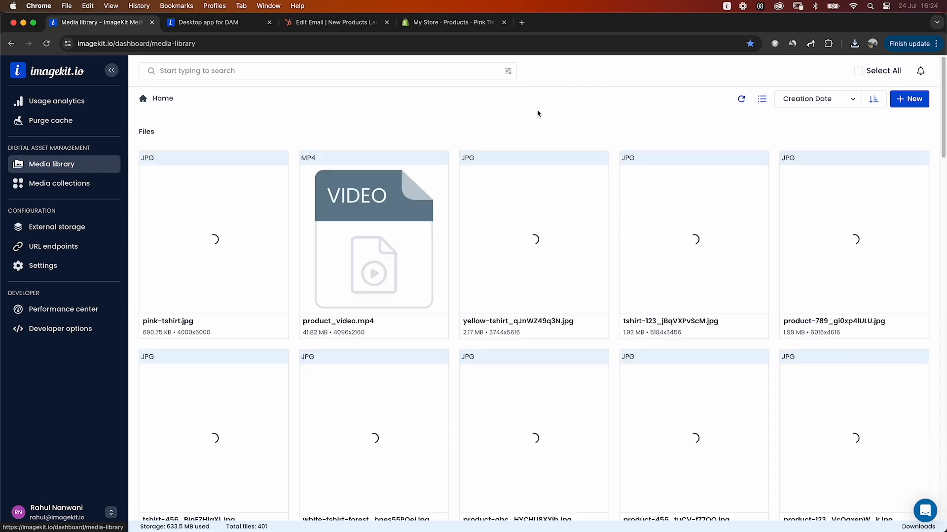
pyautogui.click(727, 6)
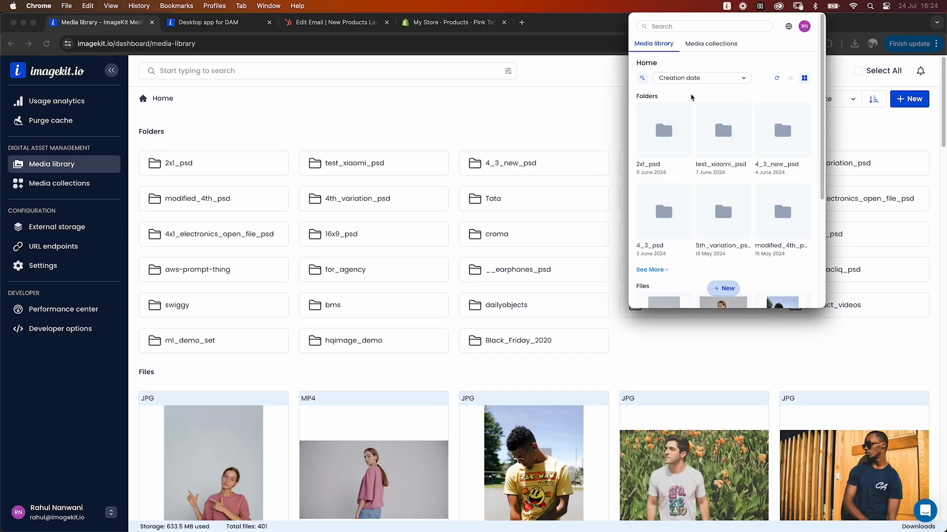
pyautogui.scroll(-1, 729, 170)
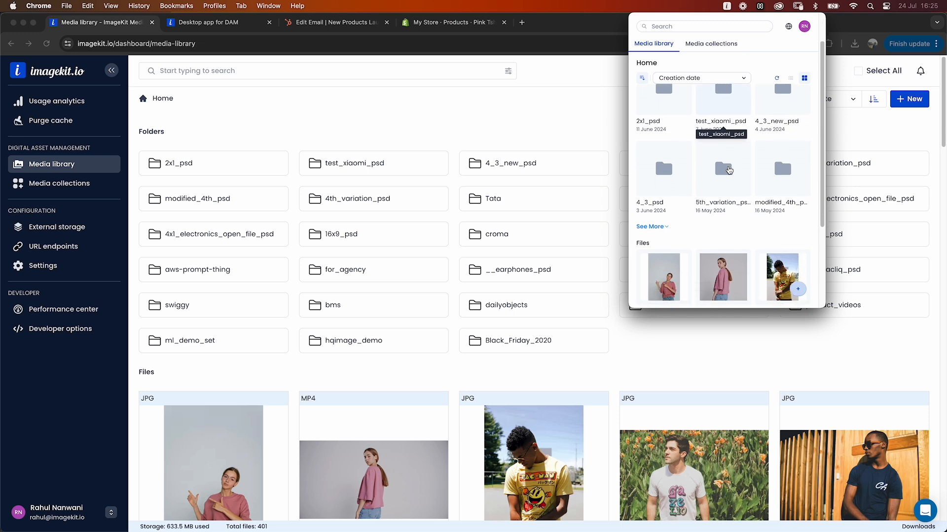
pyautogui.scroll(-5, 728, 170)
pyautogui.scroll(-1, 729, 169)
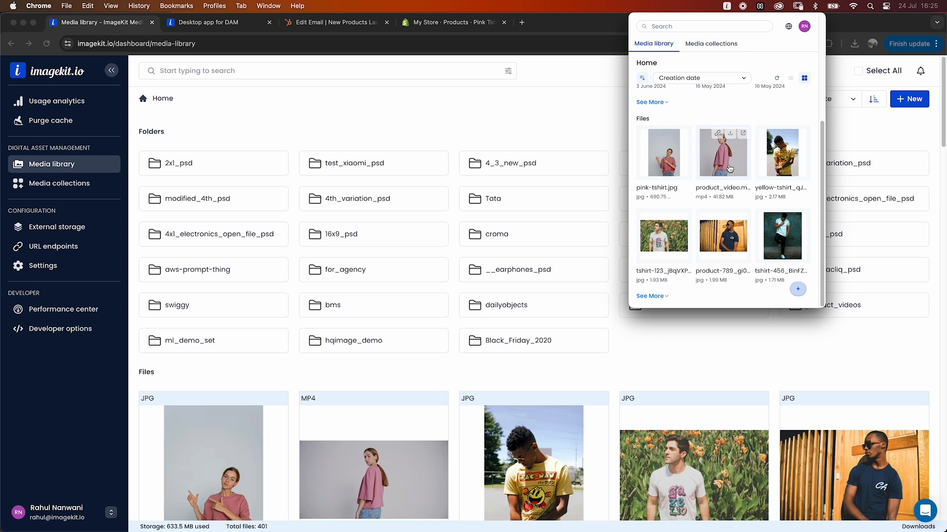
pyautogui.scroll(5, 730, 169)
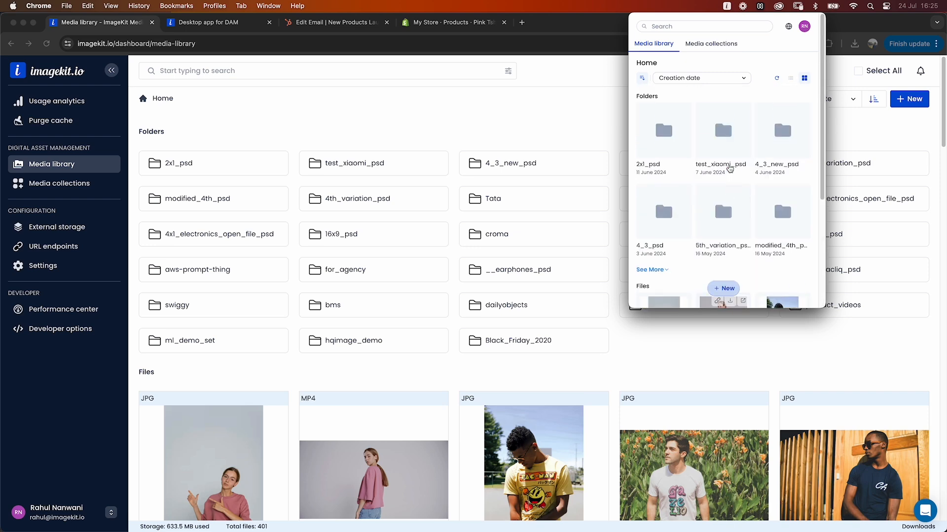
# Search the desktop app's media library for "tshirt"
pyautogui.click(690, 27)
pyautogui.write('tshirt')
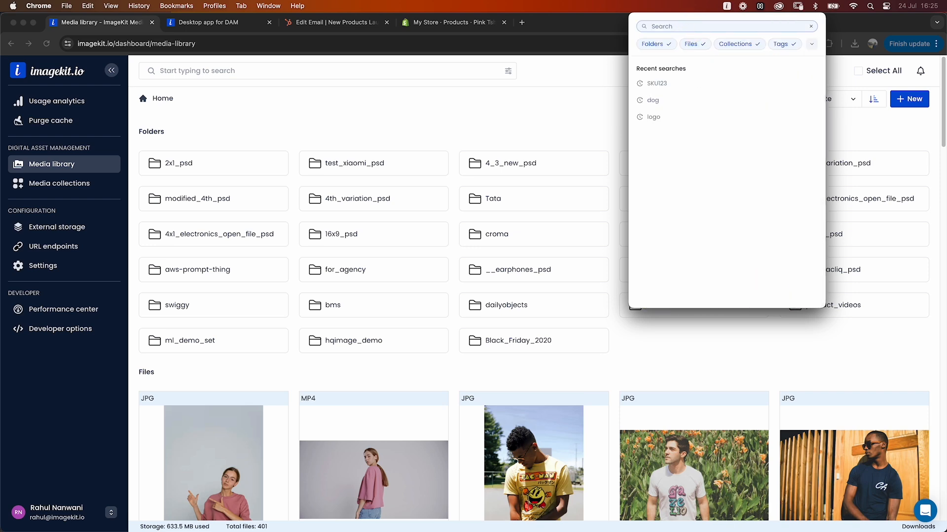
pyautogui.press('Return')
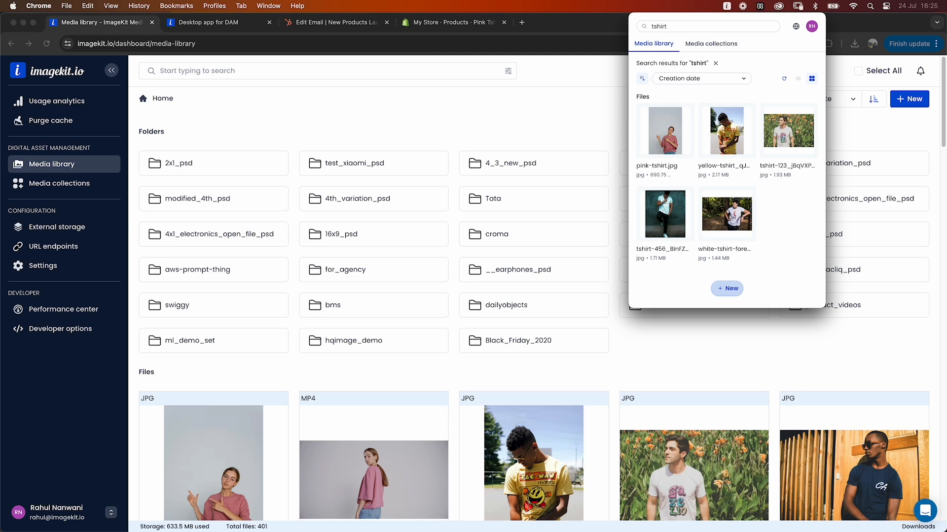
# Switch to Photoshop and place pink-tshirt.jpg from the ImageKit desktop app into the blank 600 x 900 px document
pyautogui.press('super+Tab')
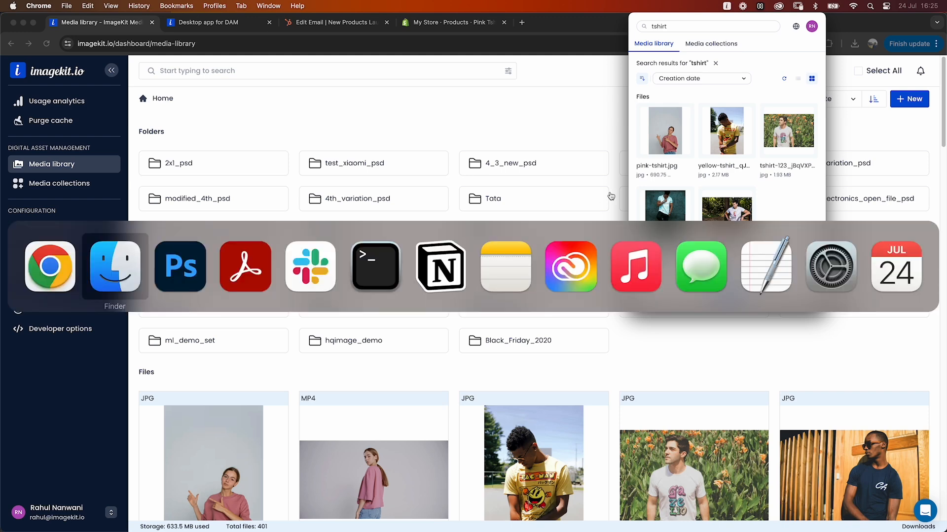
pyautogui.press('super+Tab')
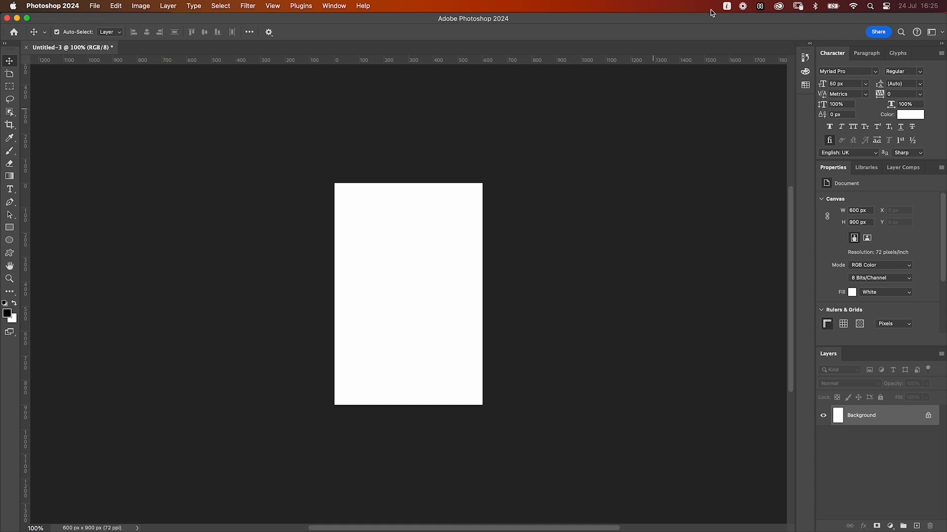
pyautogui.click(726, 7)
pyautogui.moveTo(672, 131)
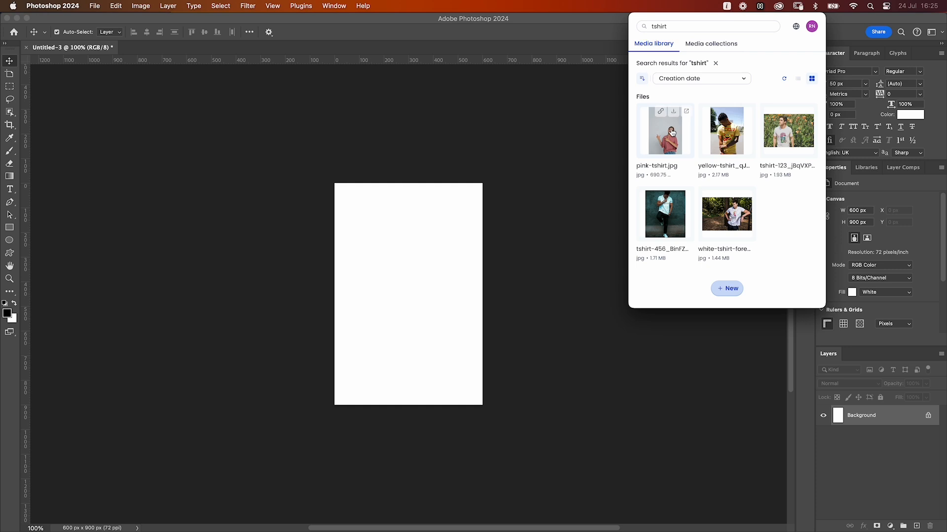
pyautogui.moveTo(672, 131); pyautogui.dragTo(379, 271)
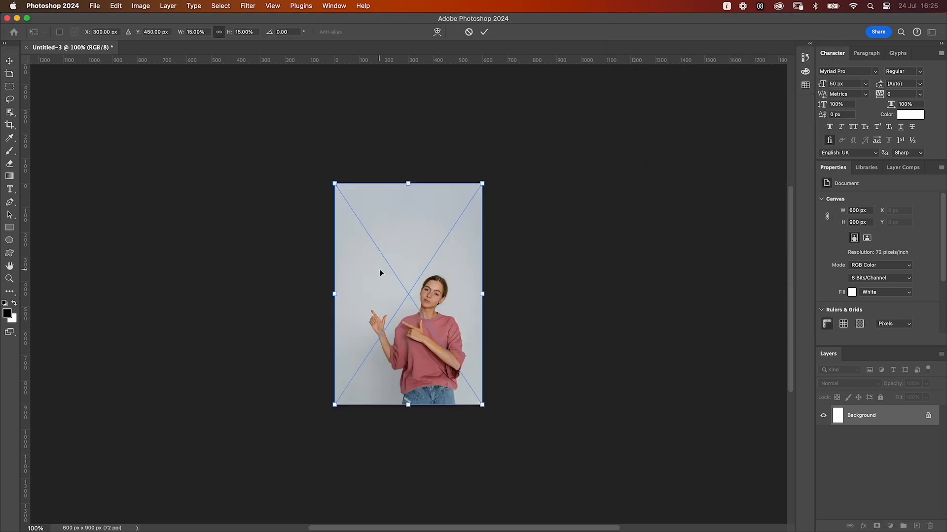
pyautogui.click(875, 413)
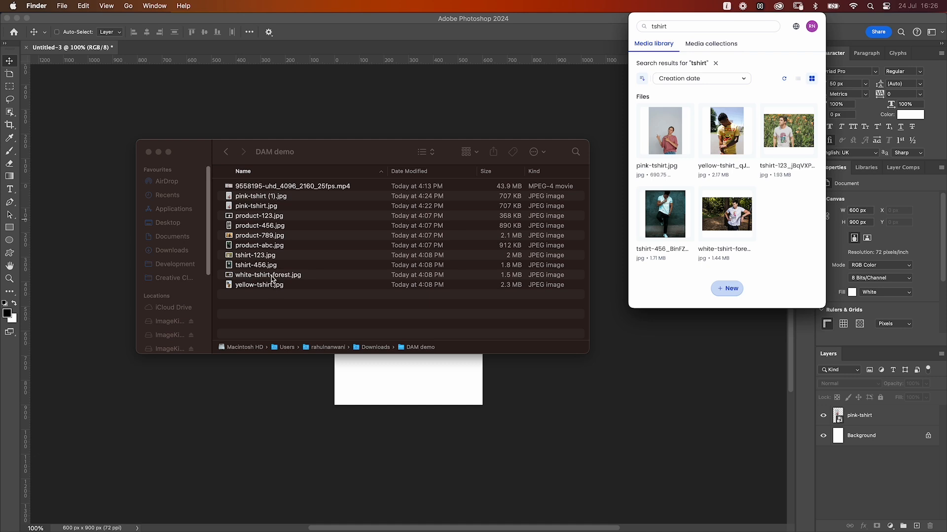
# Upload white-tshirt-forest.jpg from the DAM demo folder through the ImageKit desktop app and clear the "tshirt" search
pyautogui.moveTo(271, 275); pyautogui.dragTo(731, 259)
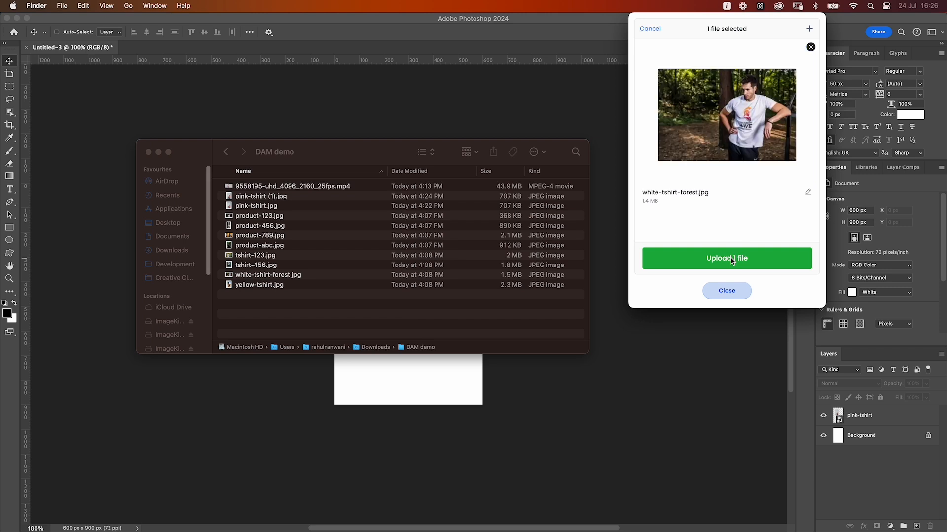
pyautogui.click(731, 260)
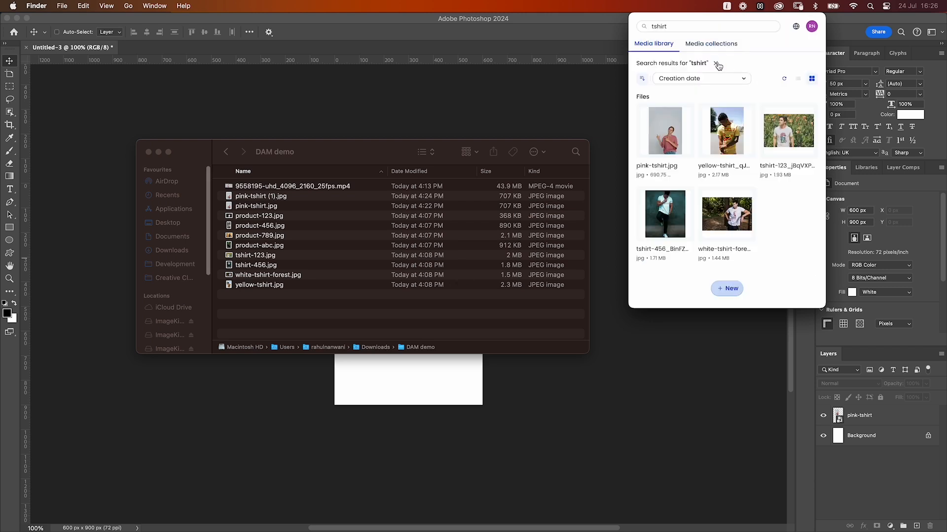
pyautogui.click(719, 64)
pyautogui.scroll(-4, 719, 192)
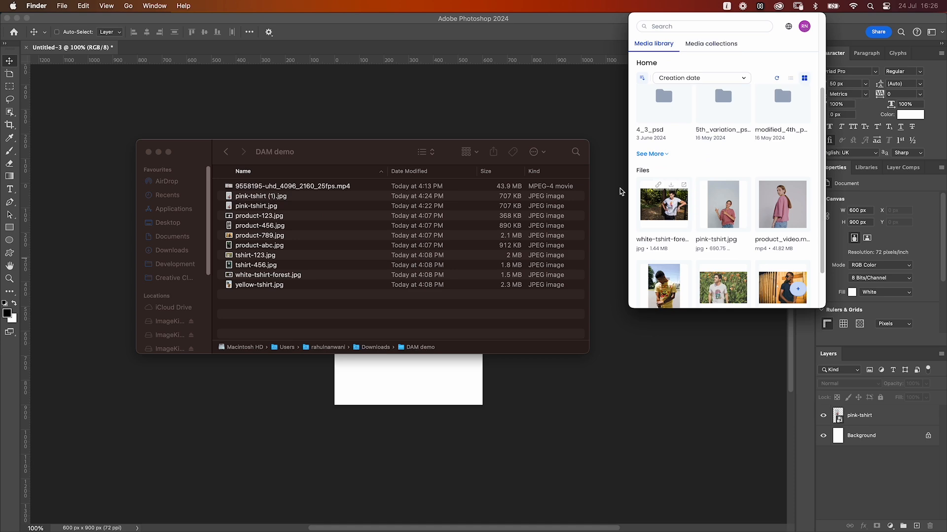
# Switch to the HubSpot email "New Products Launched" and fill its image block with the tshirt-123 photo from the ImageKit desktop app
pyautogui.click(74, 277)
pyautogui.press('super+Tab')
pyautogui.press('super+Tab')
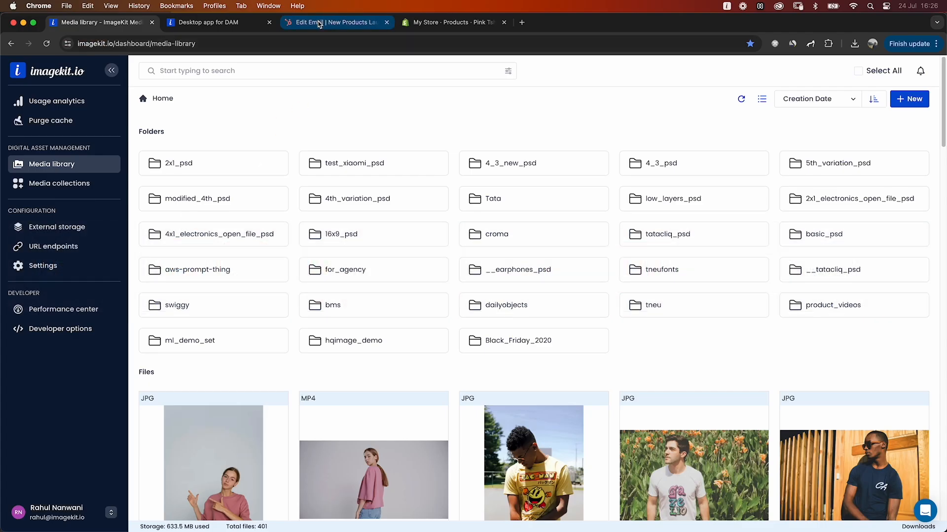
pyautogui.click(319, 23)
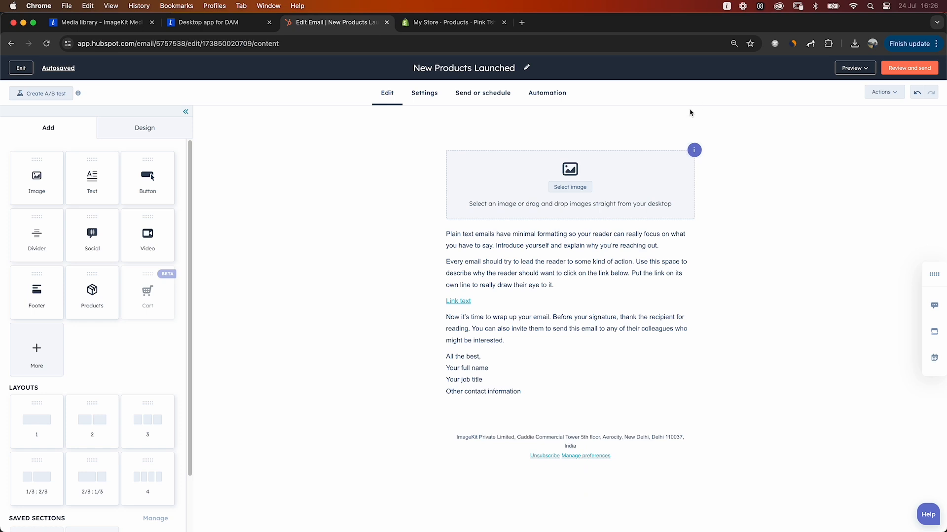
pyautogui.click(726, 7)
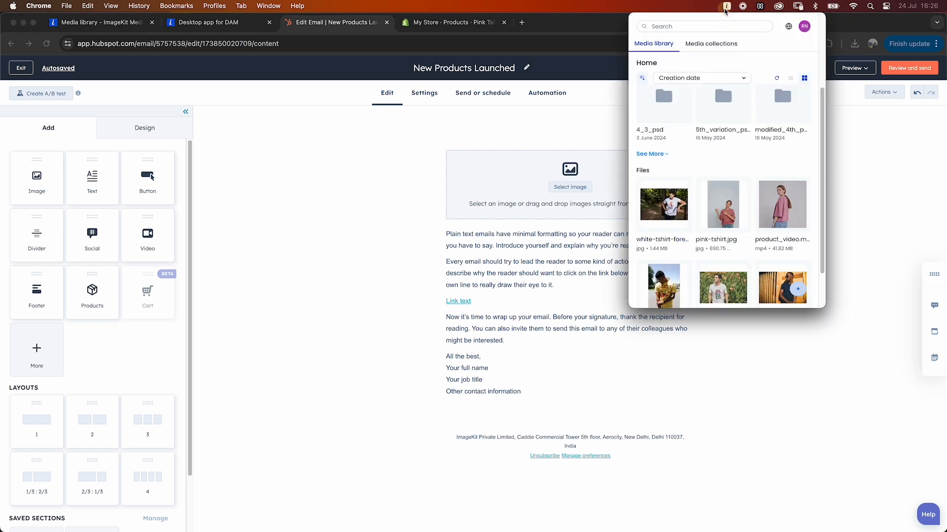
pyautogui.scroll(-1, 716, 207)
pyautogui.scroll(-1, 751, 215)
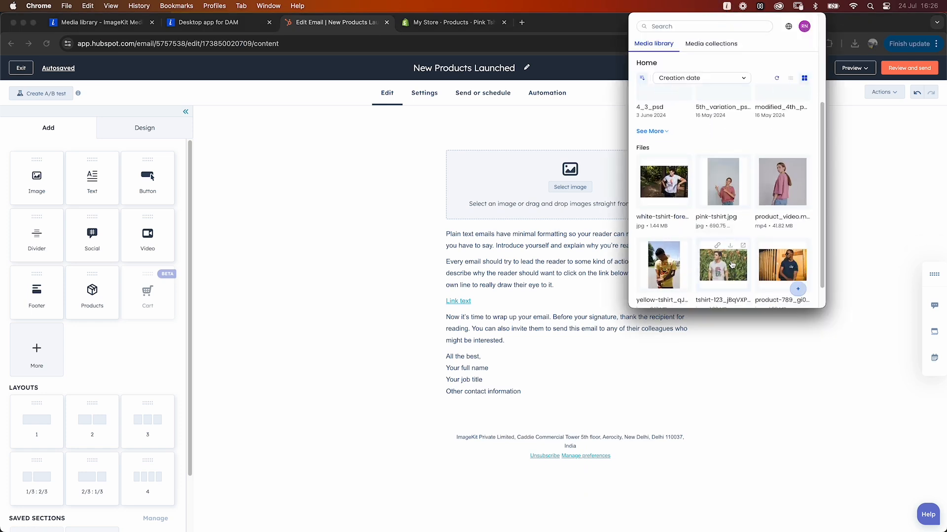
pyautogui.moveTo(732, 266); pyautogui.dragTo(509, 185)
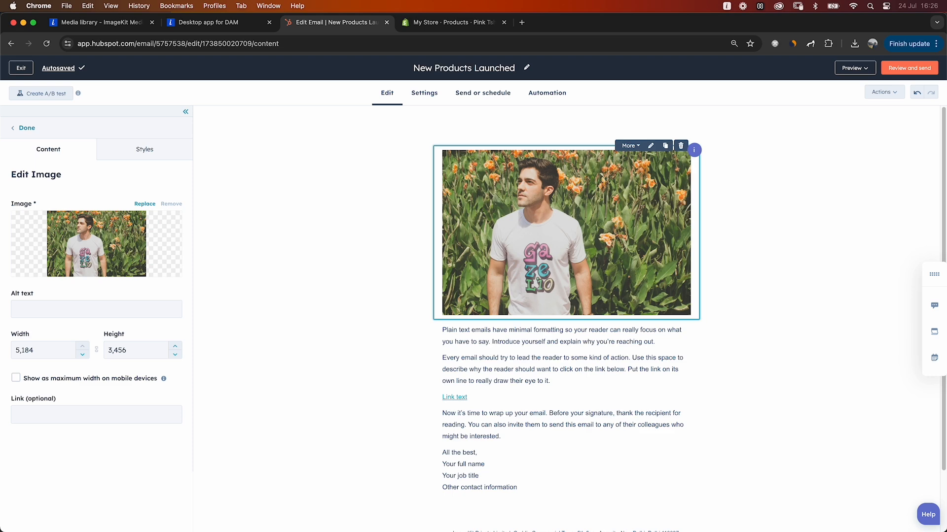
# Add pink-tshirt.jpg and product_video.mp4 from the ImageKit desktop app to the media of Shopify's Pink Tshirt product
pyautogui.click(447, 23)
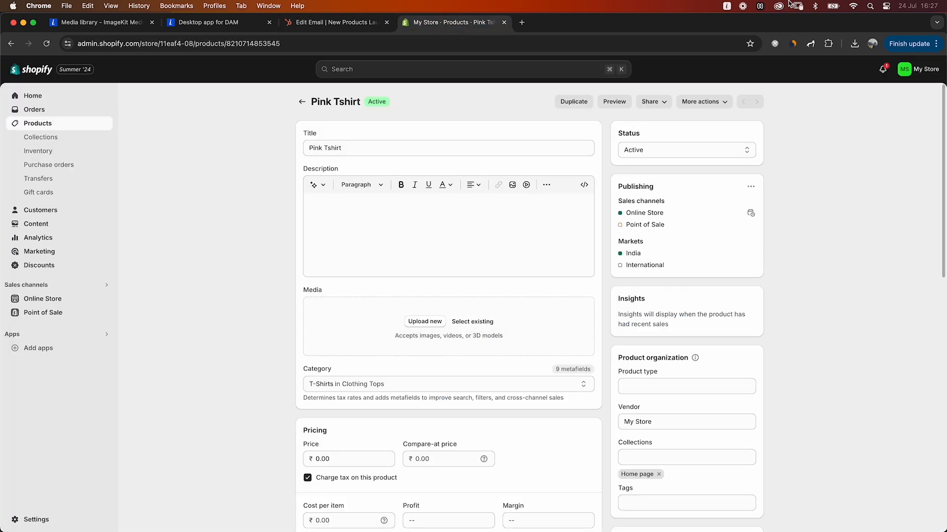
pyautogui.click(727, 6)
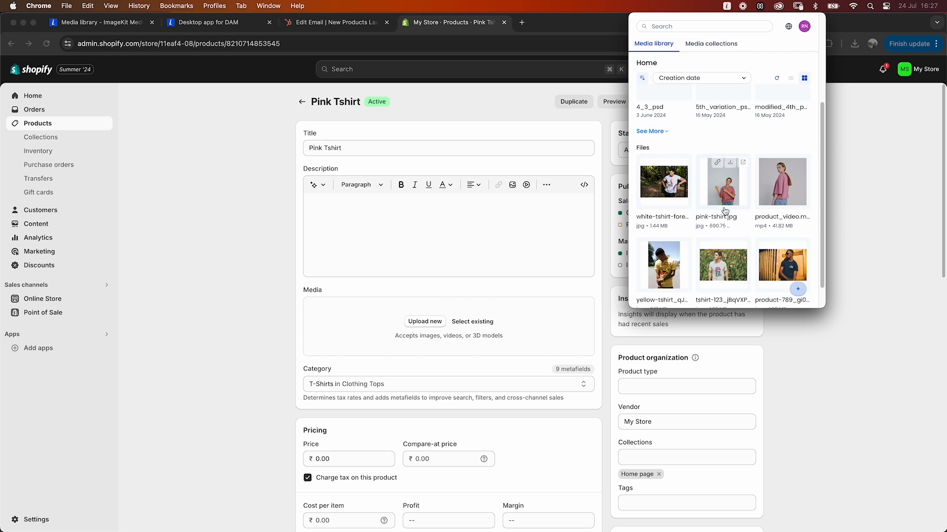
pyautogui.moveTo(730, 203); pyautogui.dragTo(351, 345)
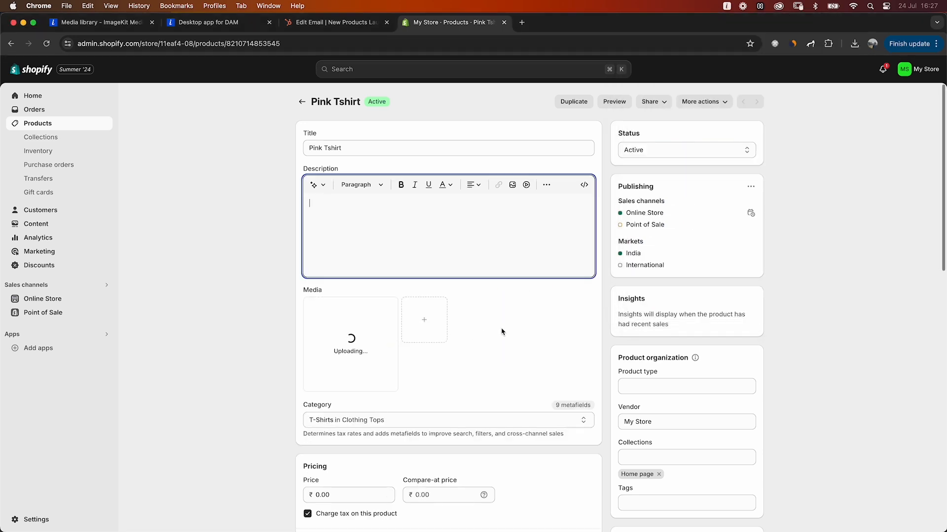
pyautogui.click(727, 6)
pyautogui.moveTo(799, 205); pyautogui.dragTo(437, 329)
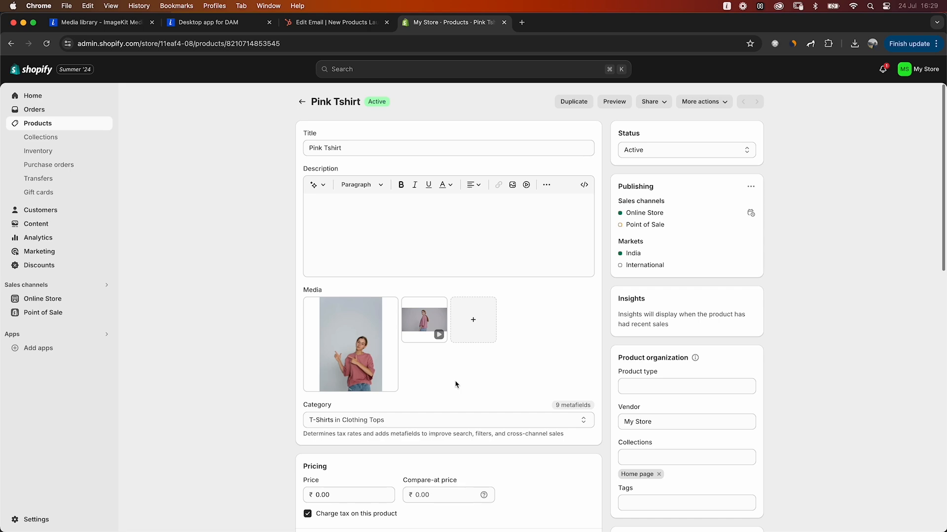
# Revisit the ImageKit media library and open the documentation page with the desktop DAM app downloads
pyautogui.click(127, 23)
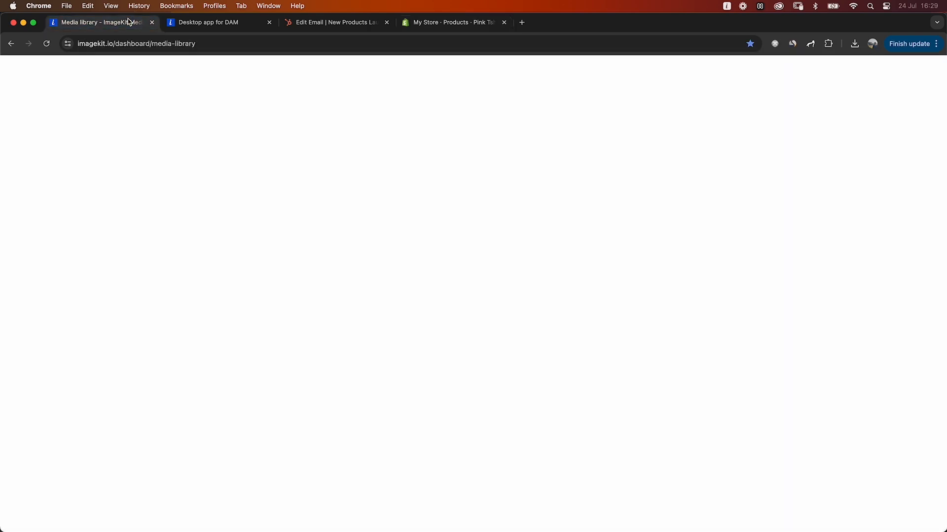
pyautogui.scroll(-1, 235, 228)
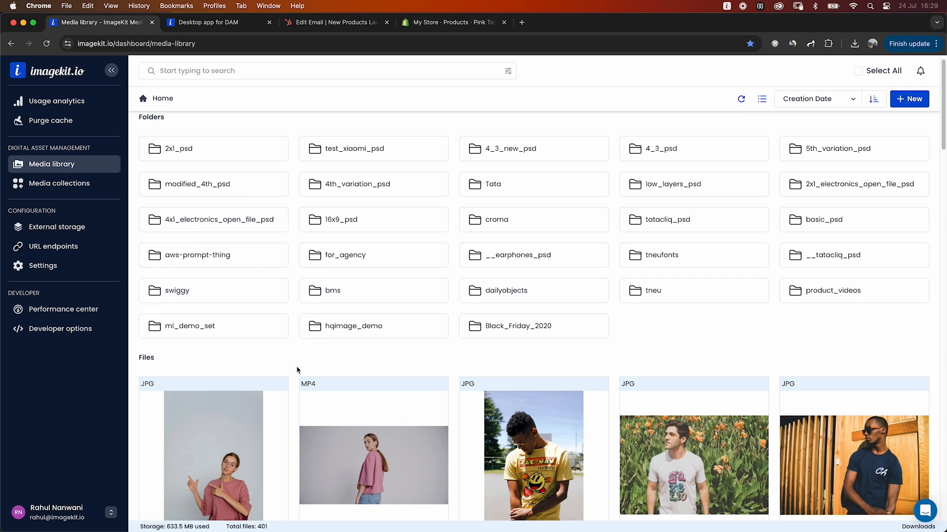
pyautogui.click(210, 23)
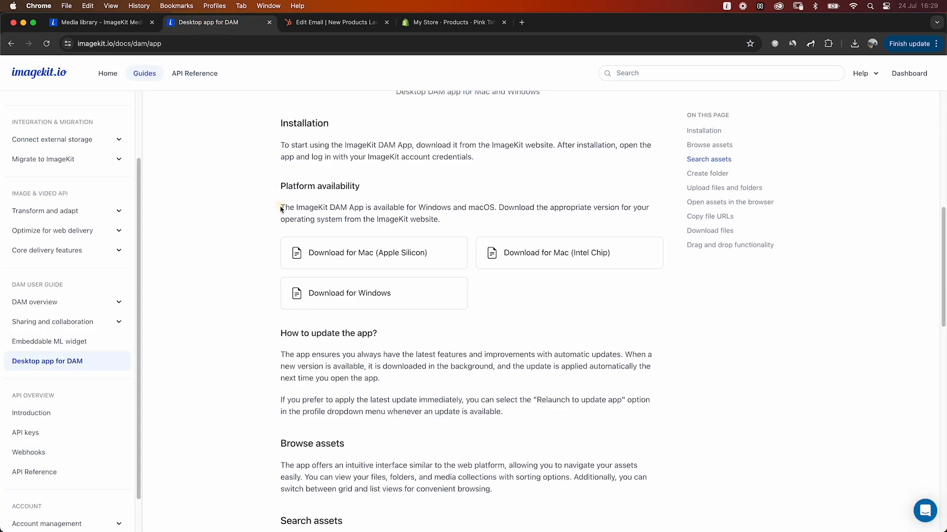